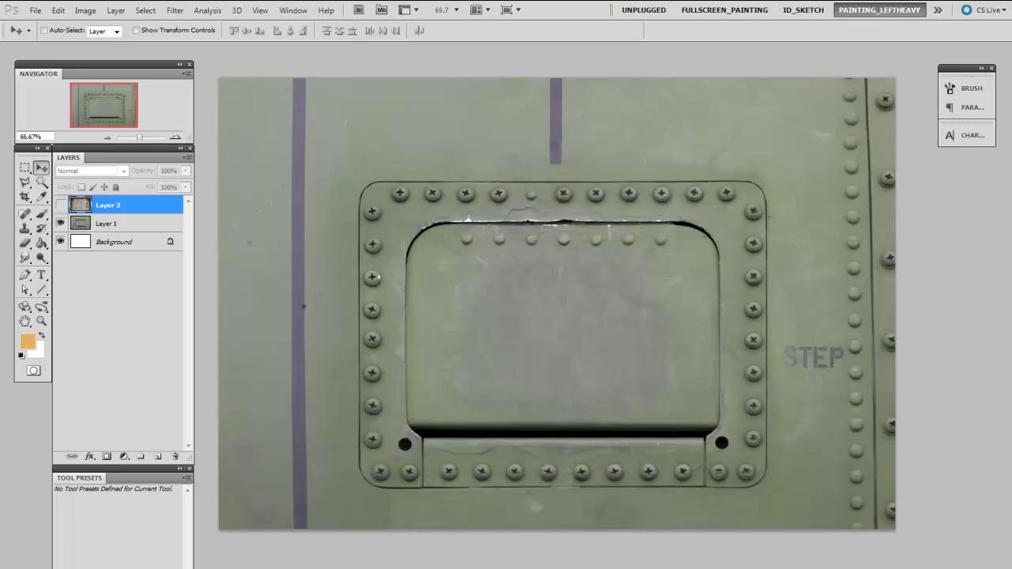
Make the rust photo layer (Layer 2) visible over the green panel, toggling it to compare.
{"action": "left_click", "coordinate": [103, 223]}
{"action": "left_click", "coordinate": [105, 205]}
{"action": "left_click", "coordinate": [60, 205]}
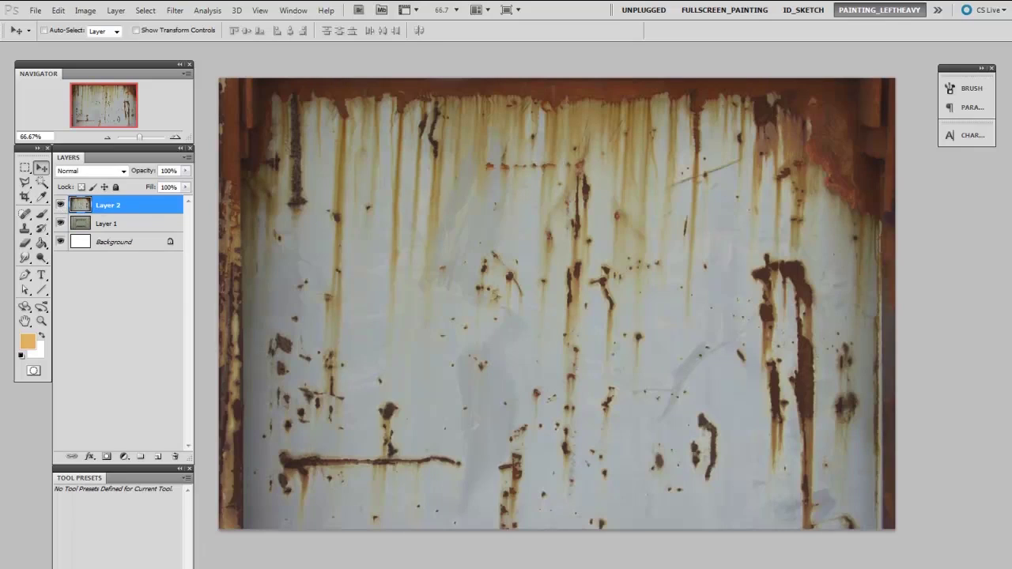
{"action": "left_click", "coordinate": [61, 205]}
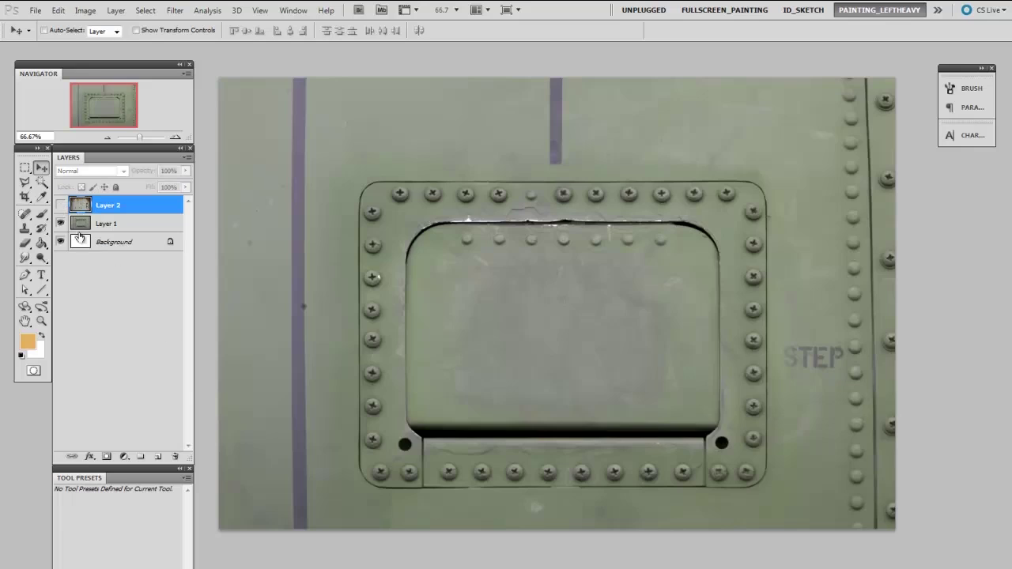
{"action": "left_click", "coordinate": [60, 204]}
Try Multiply blending on Layer 2, revert it to Normal, and bring up its blending options.
{"action": "left_click", "coordinate": [93, 171]}
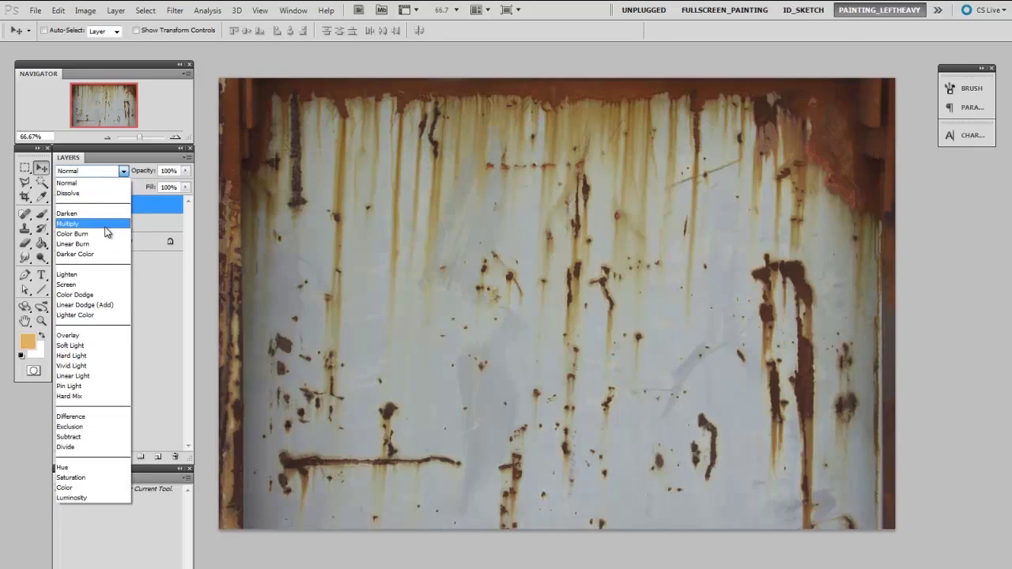
{"action": "left_click", "coordinate": [68, 224]}
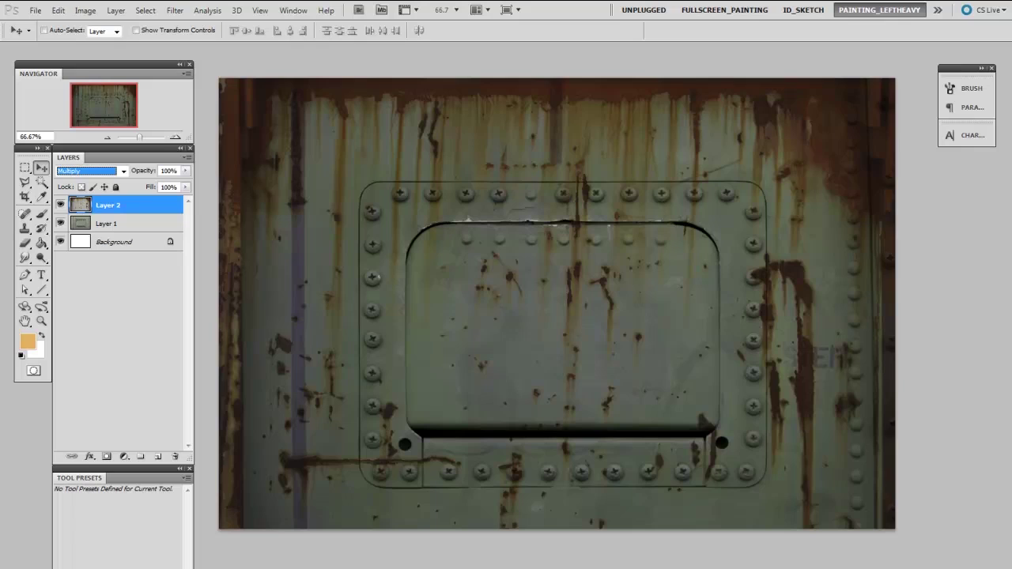
{"action": "left_click", "coordinate": [100, 171]}
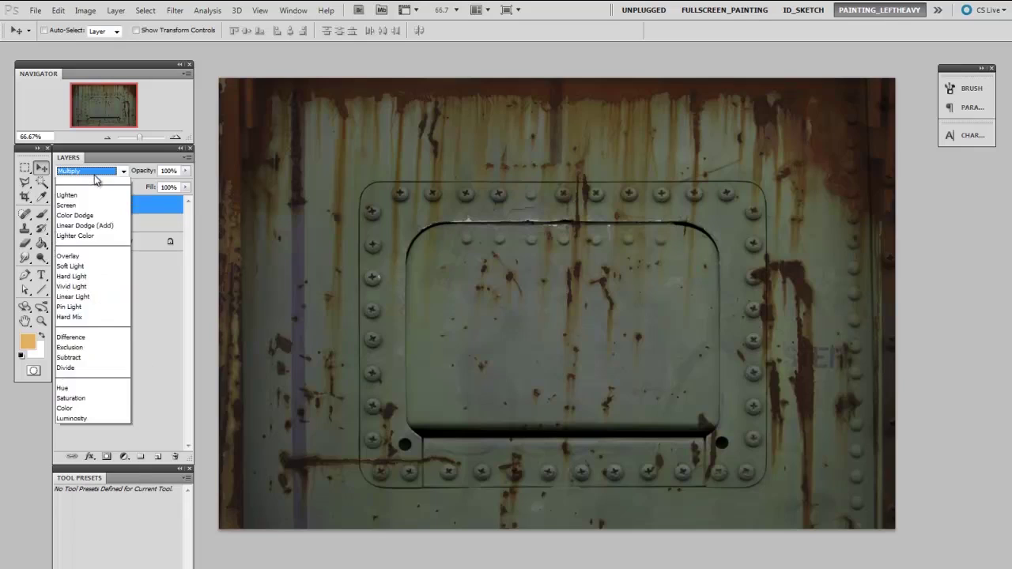
{"action": "left_click", "coordinate": [79, 174]}
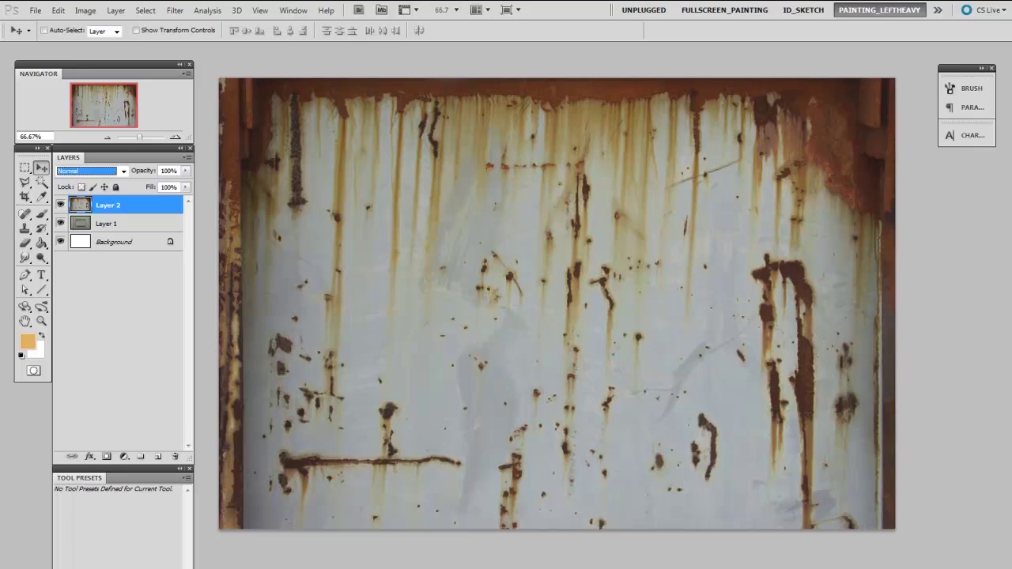
{"action": "double_click", "coordinate": [81, 205]}
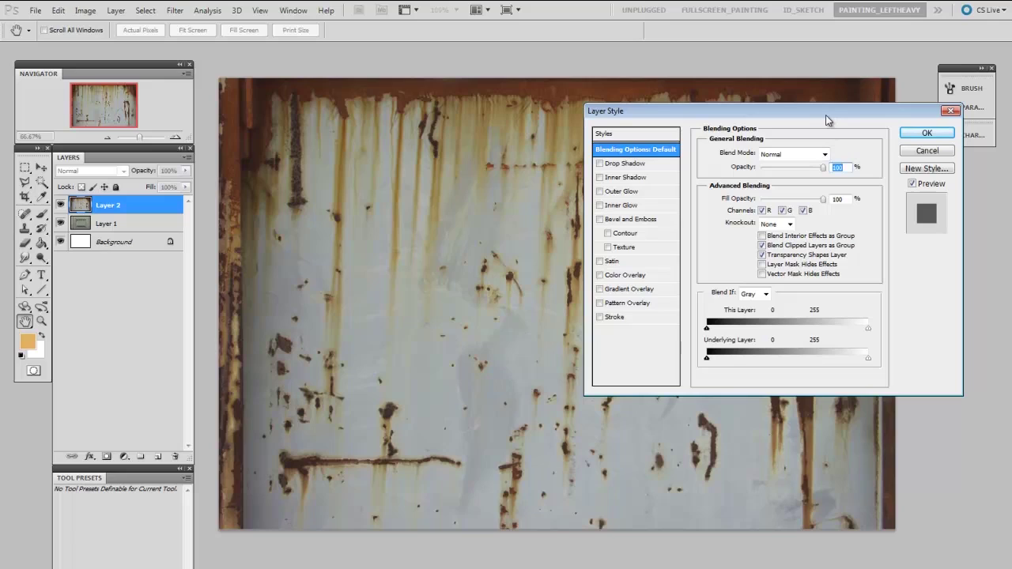
Test the This Layer Blend If sliders, leaving the black point raised to 120.
{"action": "left_click_drag", "start_coordinate": [827, 120], "coordinate": [821, 121]}
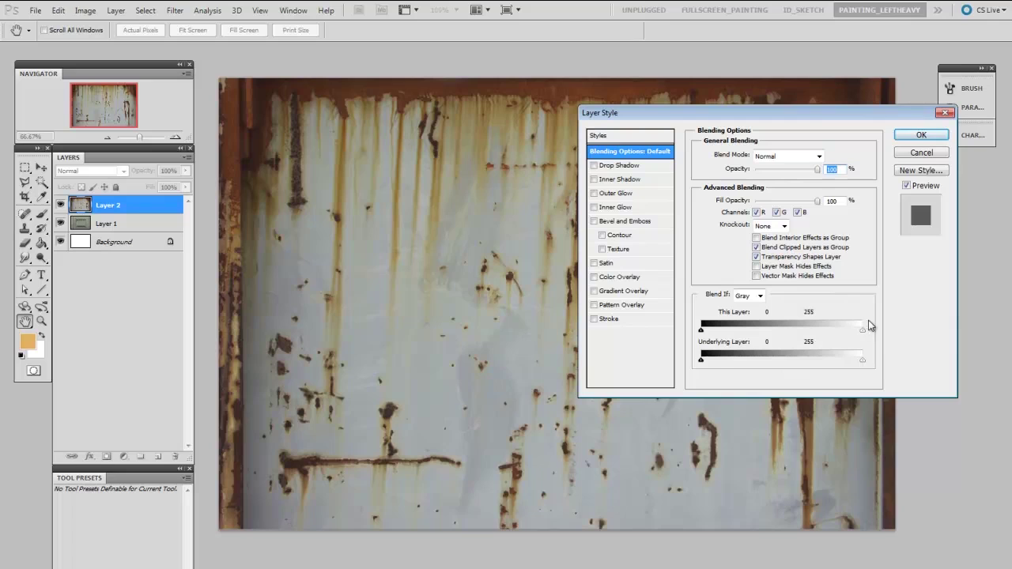
{"action": "left_click_drag", "start_coordinate": [862, 332], "coordinate": [775, 334]}
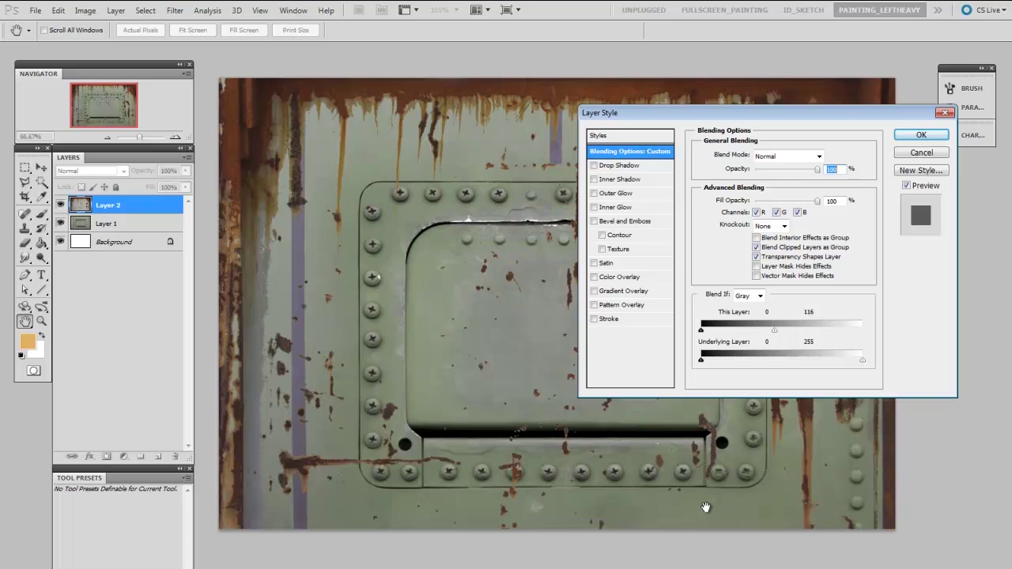
{"action": "left_click_drag", "start_coordinate": [779, 330], "coordinate": [862, 331]}
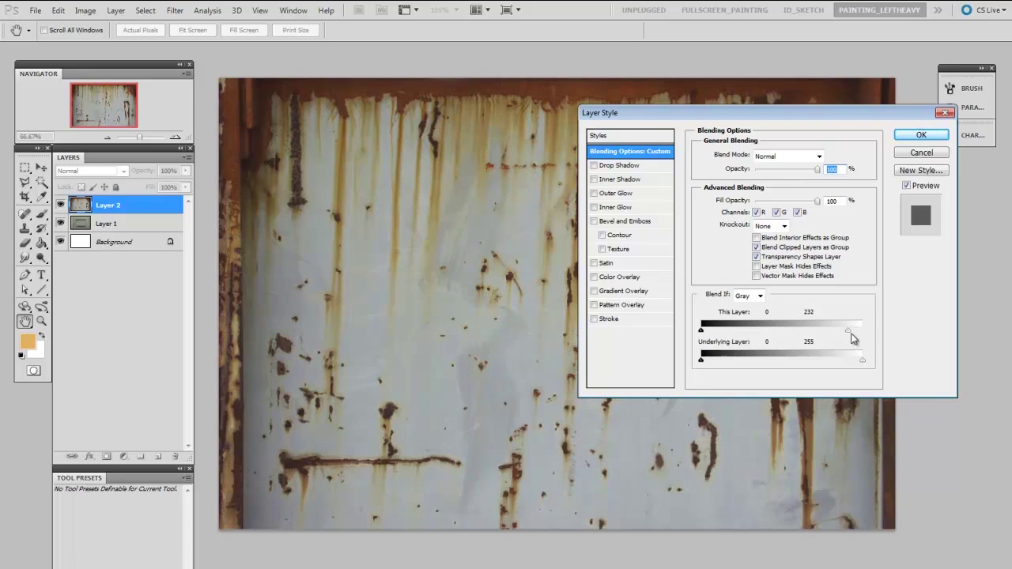
{"action": "left_click_drag", "start_coordinate": [701, 330], "coordinate": [777, 330]}
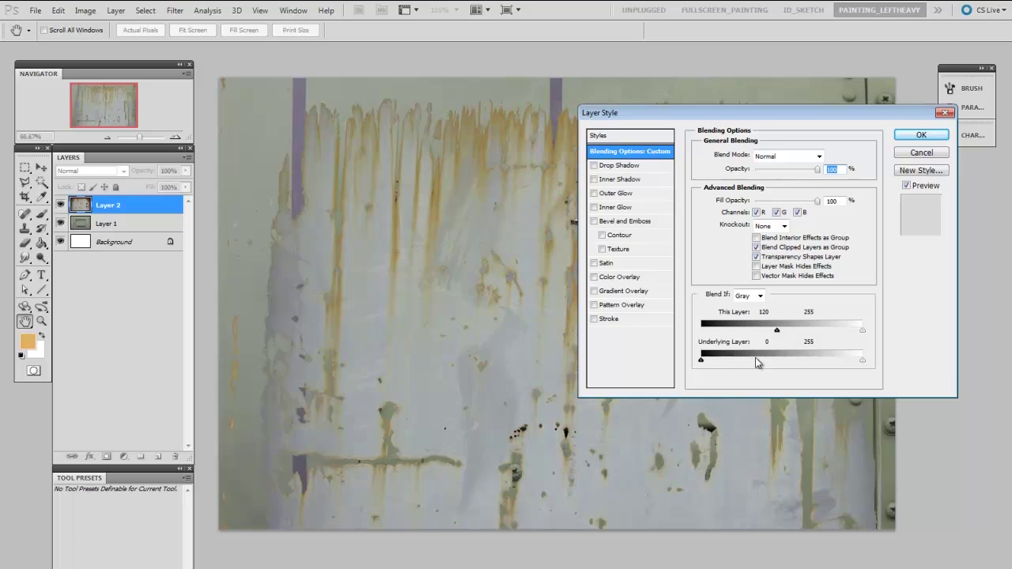
Return This Layer's black point to 0, split the white slider to 113/152, and apply.
{"action": "left_click_drag", "start_coordinate": [776, 330], "coordinate": [755, 332]}
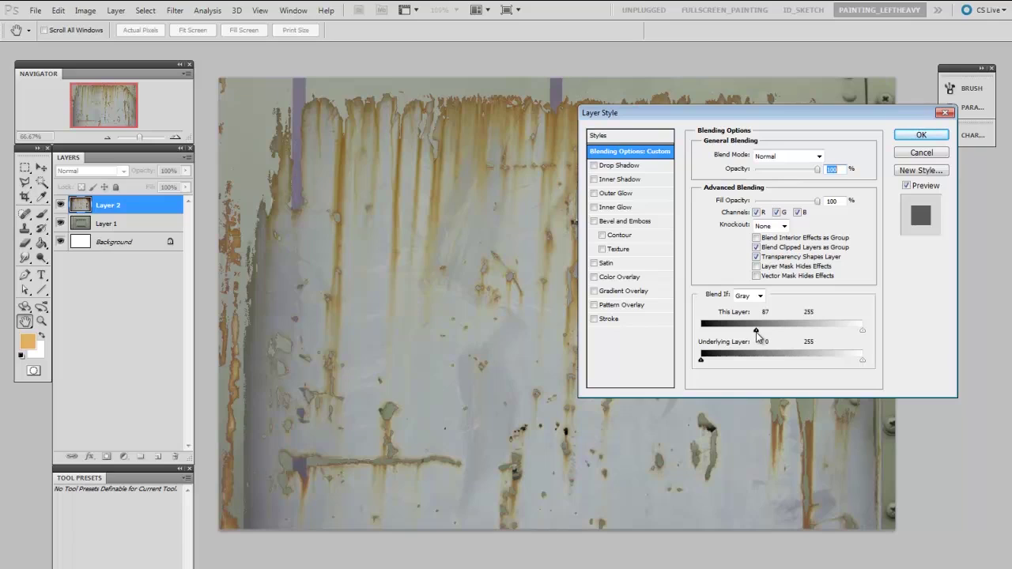
{"action": "left_click_drag", "start_coordinate": [757, 332], "coordinate": [747, 338]}
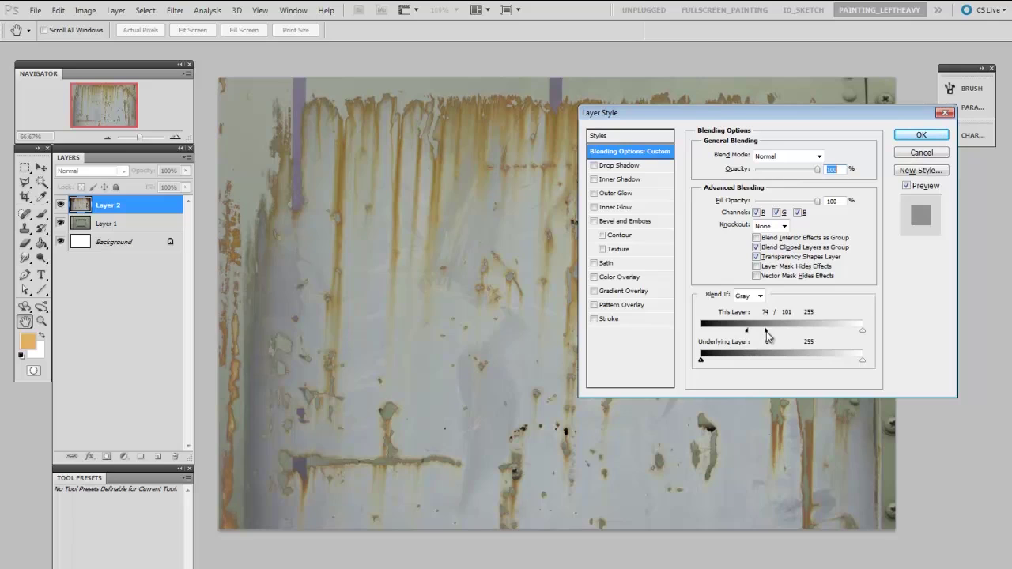
{"action": "left_click_drag", "start_coordinate": [766, 331], "coordinate": [733, 333]}
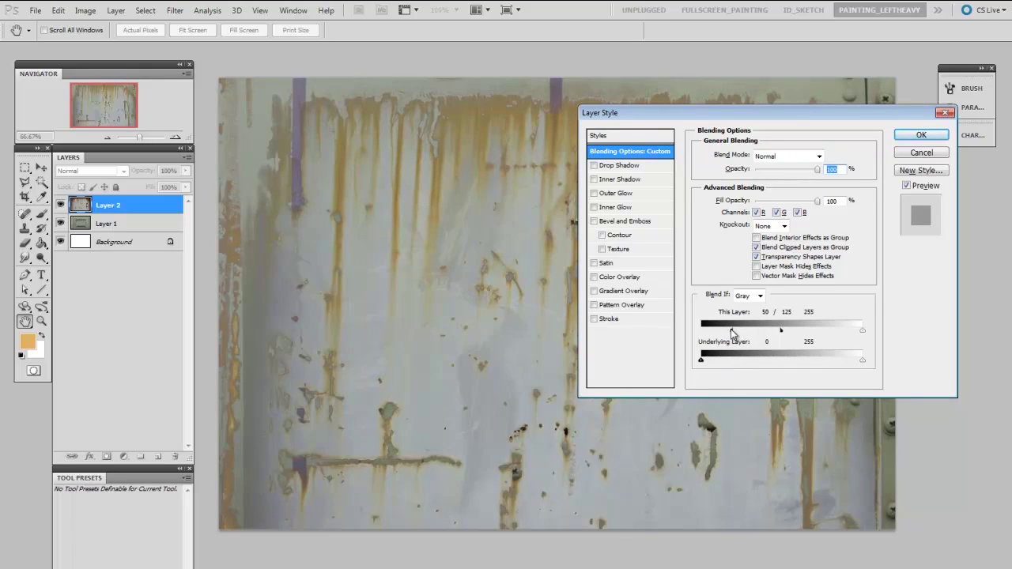
{"action": "left_click_drag", "start_coordinate": [732, 331], "coordinate": [701, 332]}
{"action": "left_click_drag", "start_coordinate": [781, 331], "coordinate": [700, 332]}
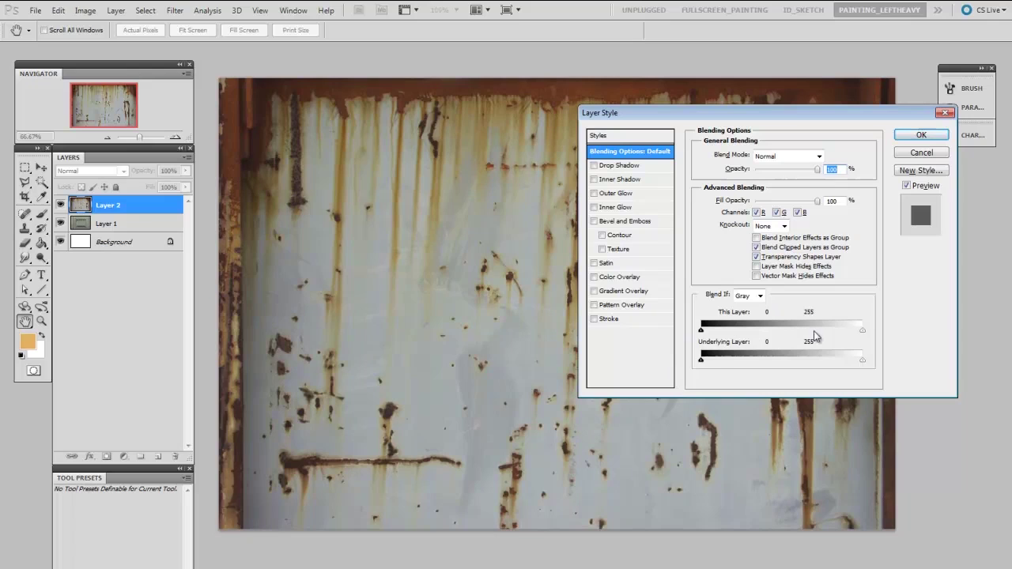
{"action": "left_click_drag", "start_coordinate": [862, 334], "coordinate": [798, 333]}
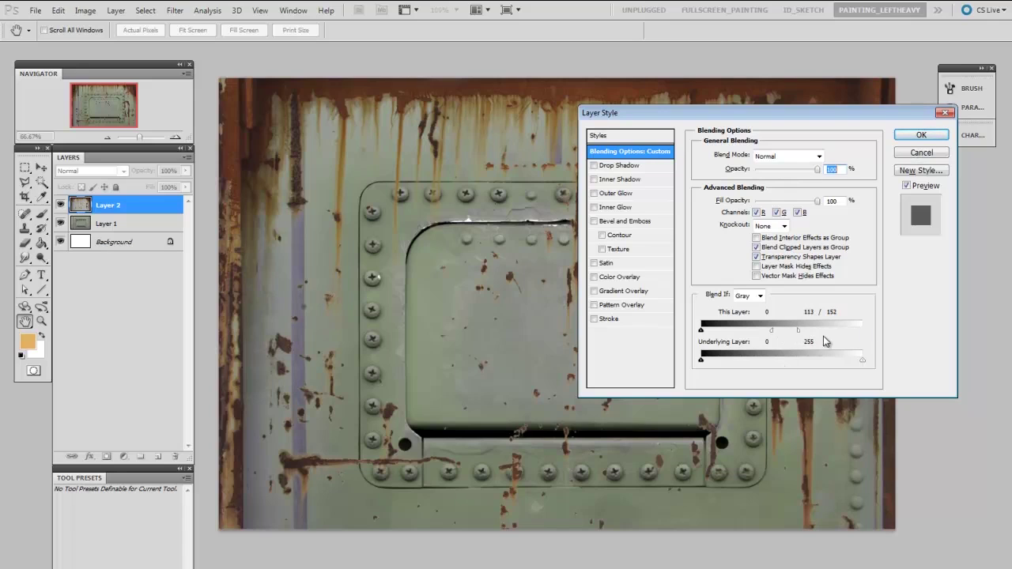
{"action": "left_click", "coordinate": [910, 141]}
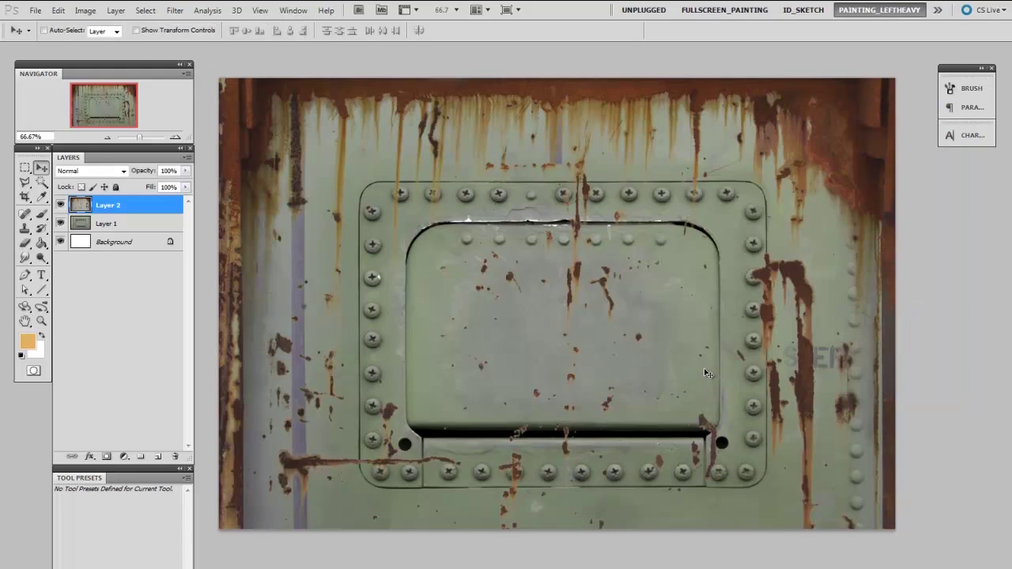
{"action": "double_click", "coordinate": [80, 205]}
{"action": "left_click_drag", "start_coordinate": [818, 114], "coordinate": [816, 97]}
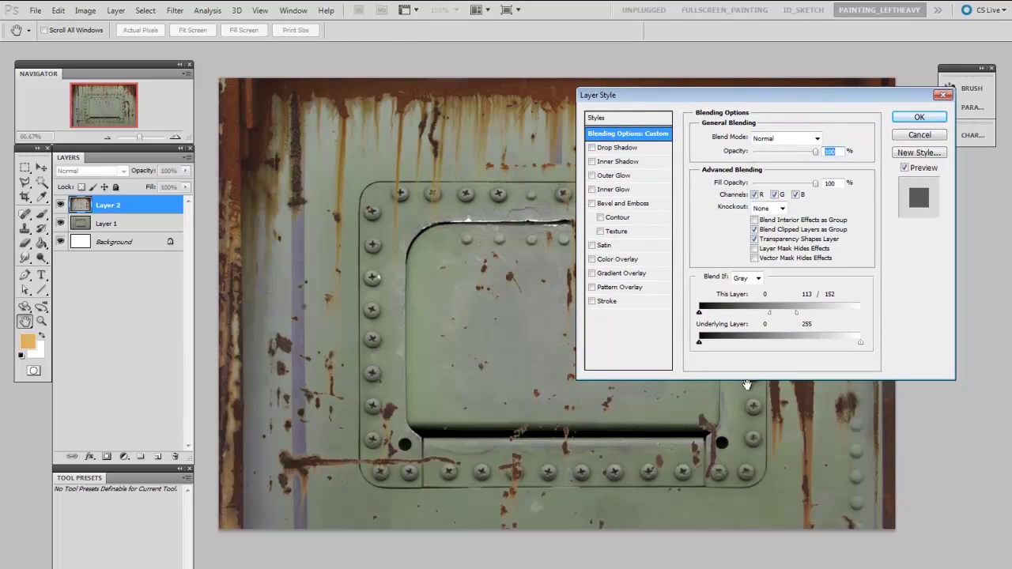
{"action": "left_click", "coordinate": [917, 117]}
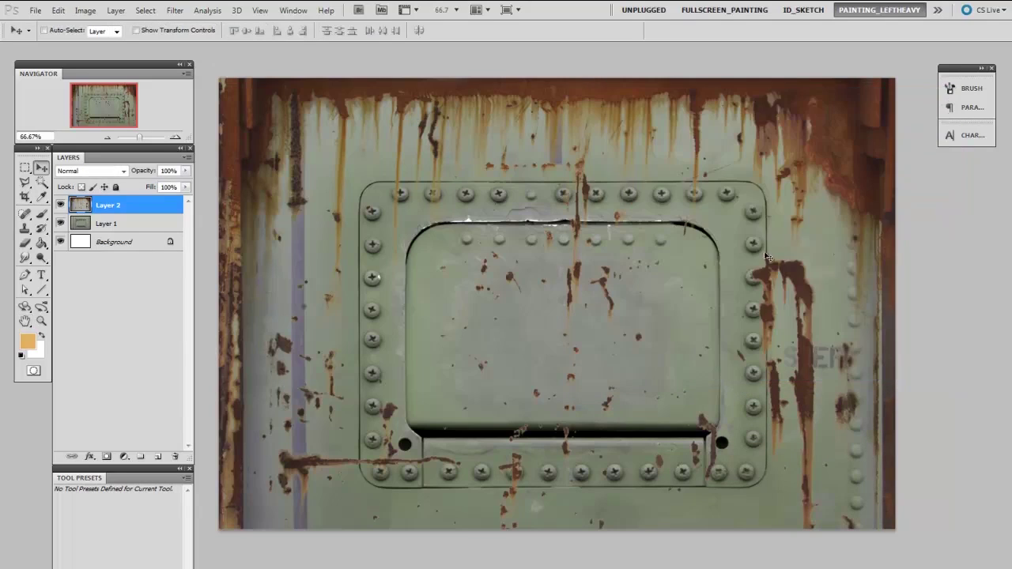
Split Layer 2's Underlying Layer black slider at 83/117 so rust fades off the dark gaps.
{"action": "double_click", "coordinate": [79, 207]}
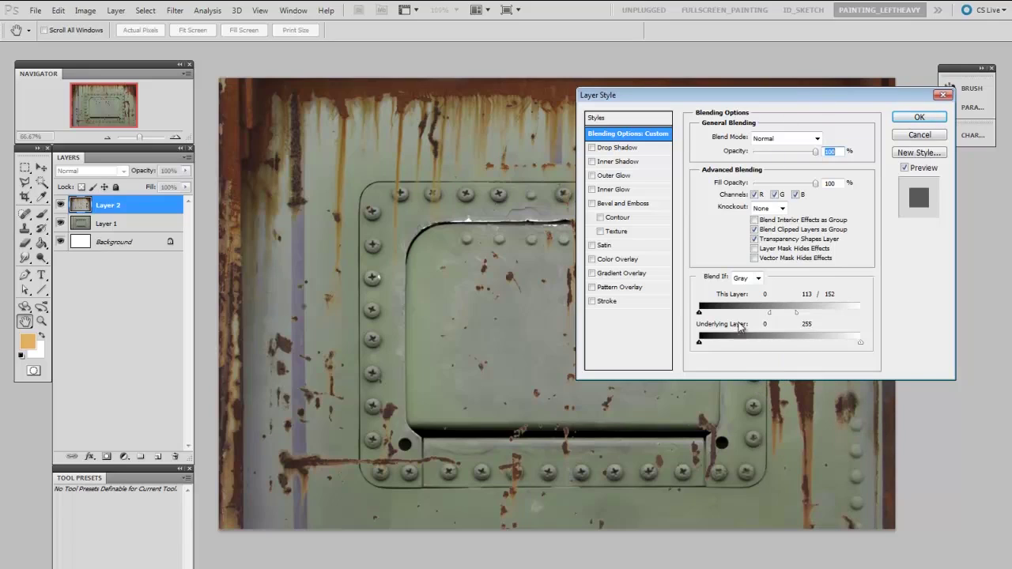
{"action": "left_click_drag", "start_coordinate": [752, 94], "coordinate": [799, 56]}
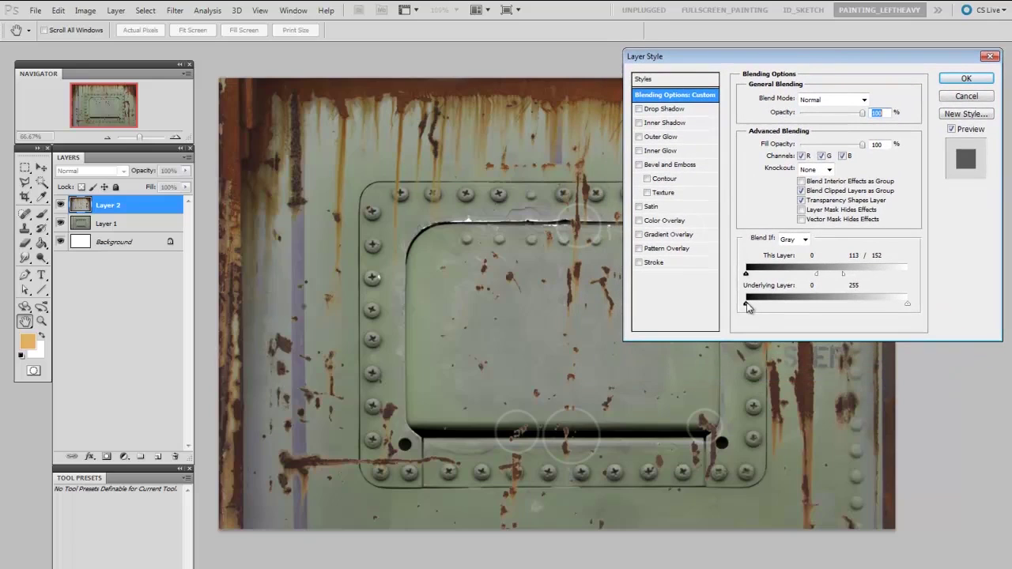
{"action": "left_click_drag", "start_coordinate": [746, 303], "coordinate": [805, 307]}
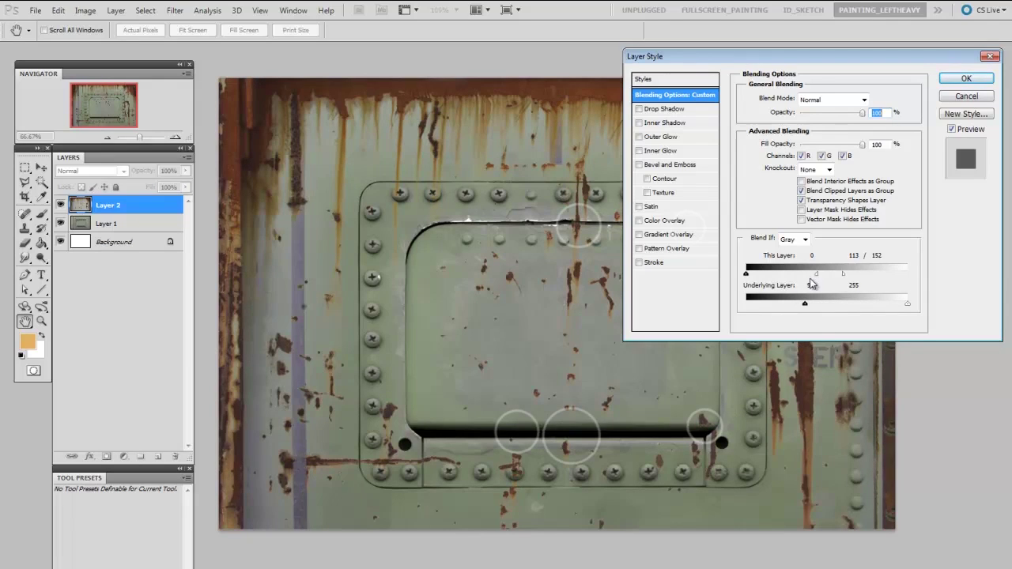
{"action": "key", "text": "alt"}
{"action": "left_click_drag", "start_coordinate": [806, 309], "coordinate": [823, 309]}
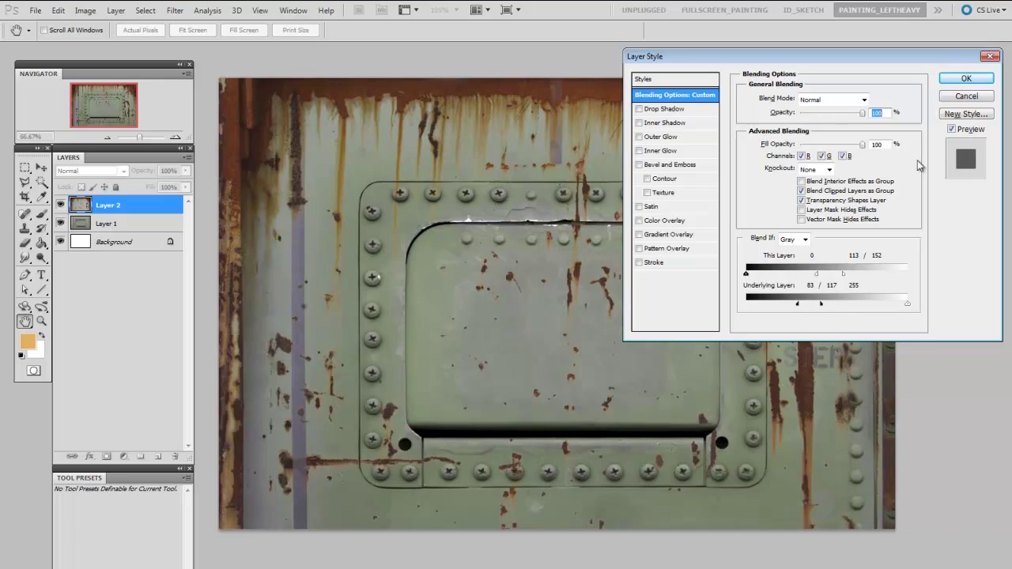
{"action": "left_click", "coordinate": [966, 78]}
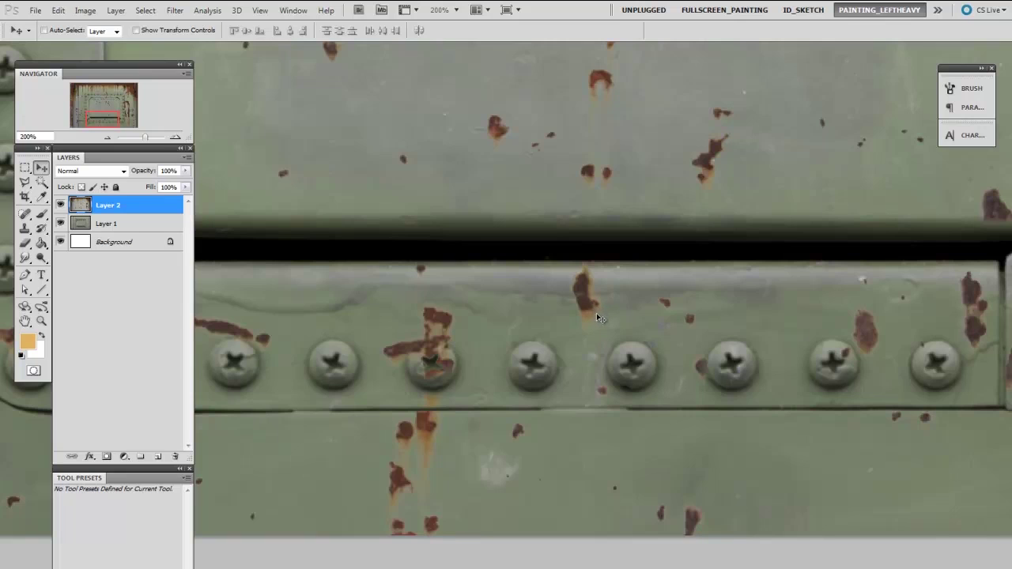
Zoom to 400% on the gap below the inset panel and toggle Layer 2 off and on.
{"action": "scroll", "coordinate": [604, 332], "scroll_direction": "up", "scroll_amount": 3}
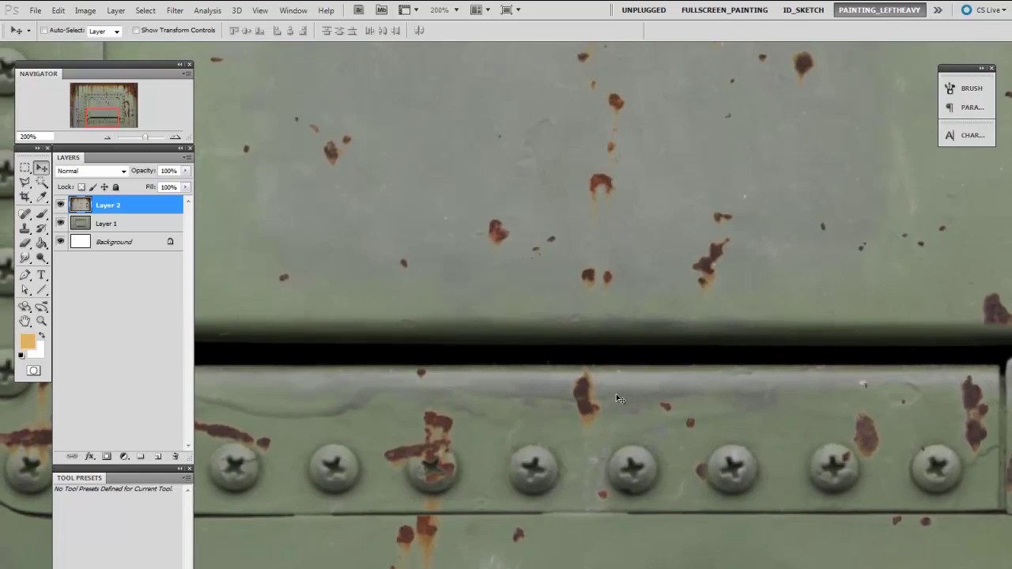
{"action": "scroll", "coordinate": [616, 396], "scroll_direction": "up", "scroll_amount": 2}
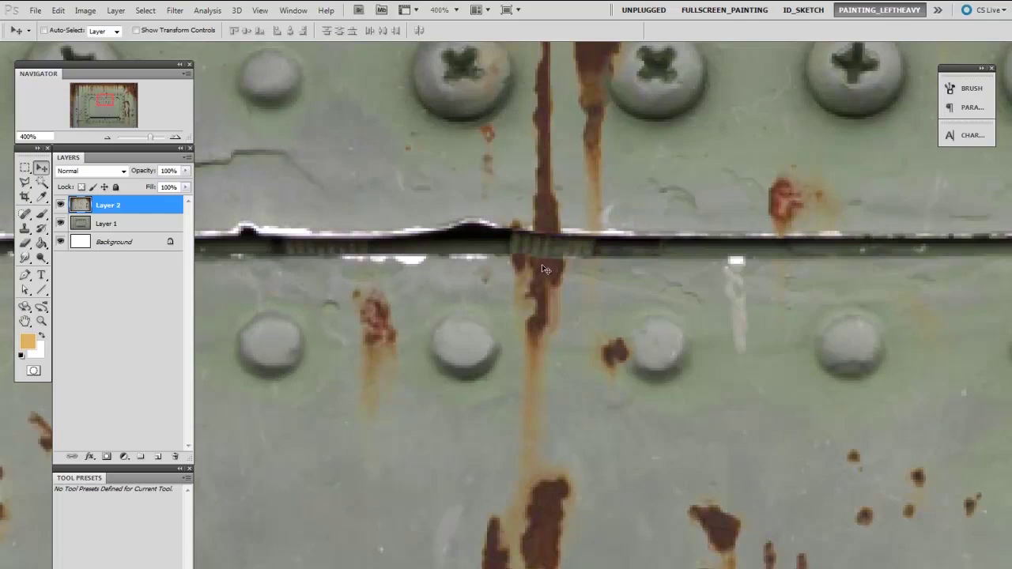
{"action": "left_click", "coordinate": [60, 205]}
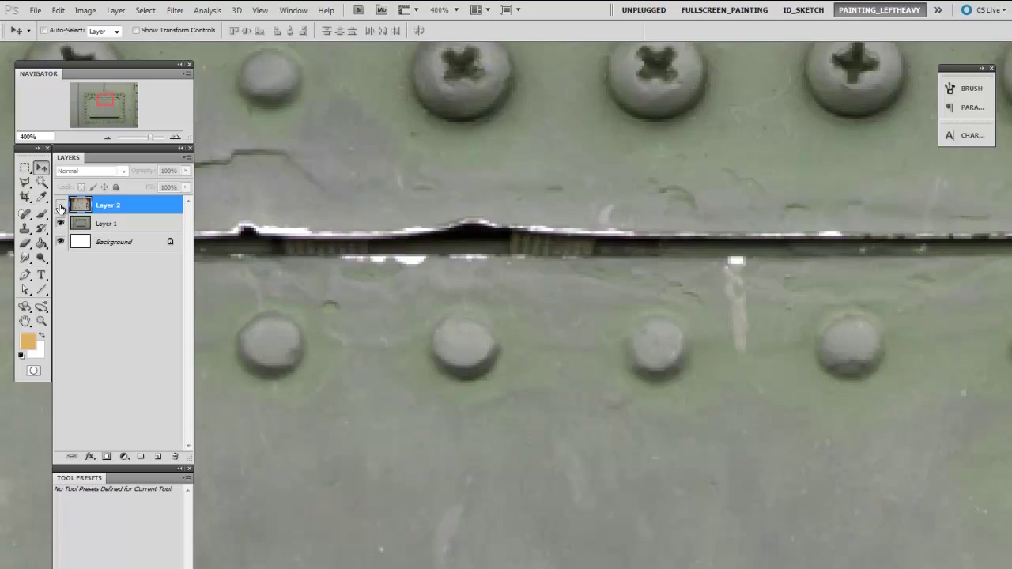
{"action": "left_click", "coordinate": [60, 205]}
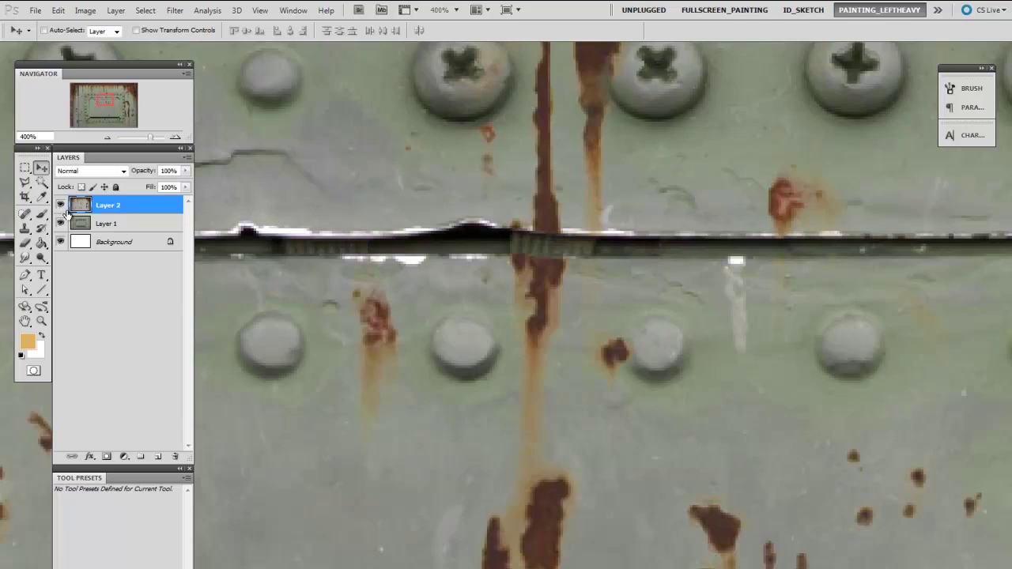